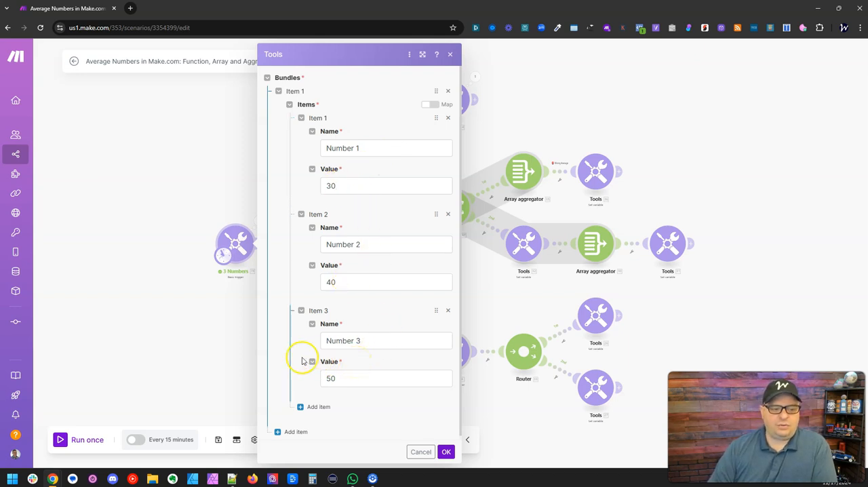
Close the 3 Numbers trigger settings and review the averaging formula in the Average Function module.
click(449, 54)
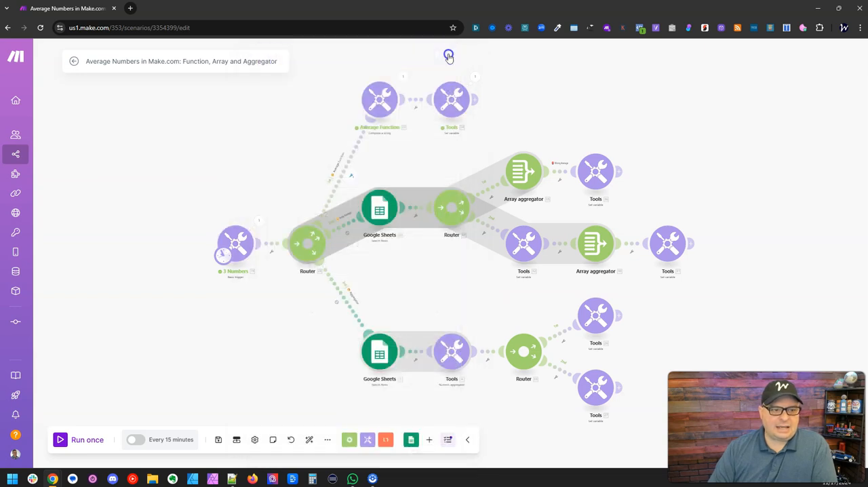
scroll(373, 71, up, 3)
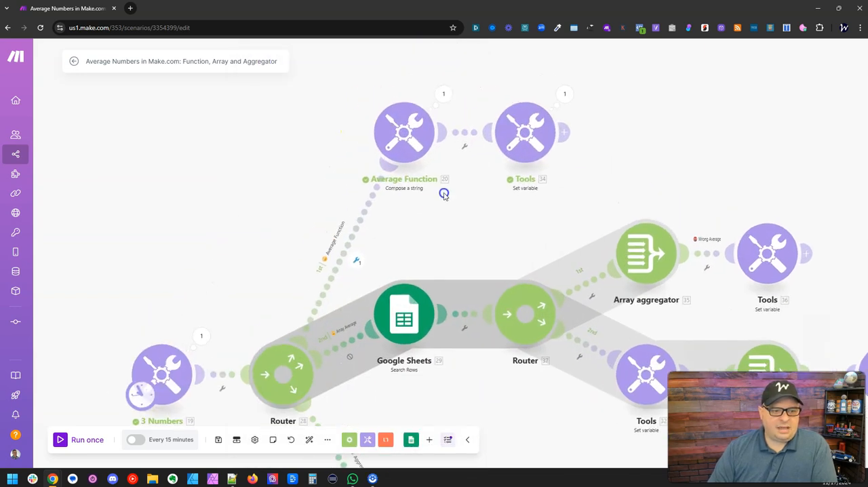
click(410, 128)
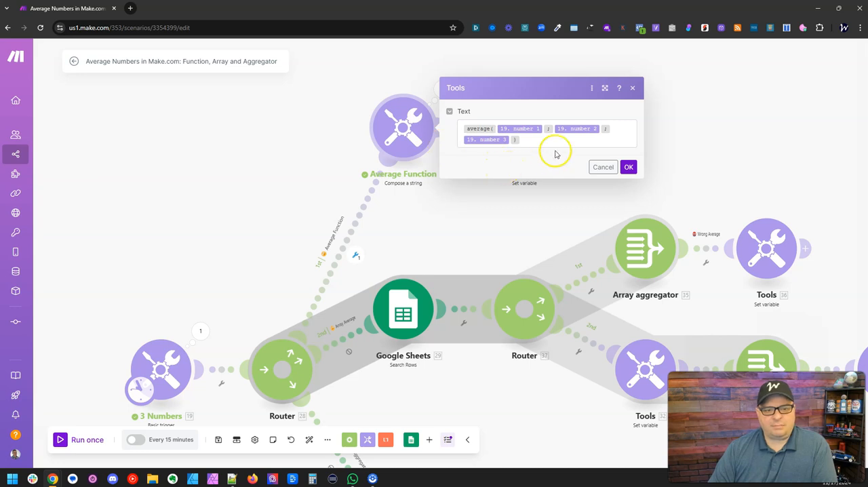
drag(555, 143, 483, 128)
mouse_move(484, 129)
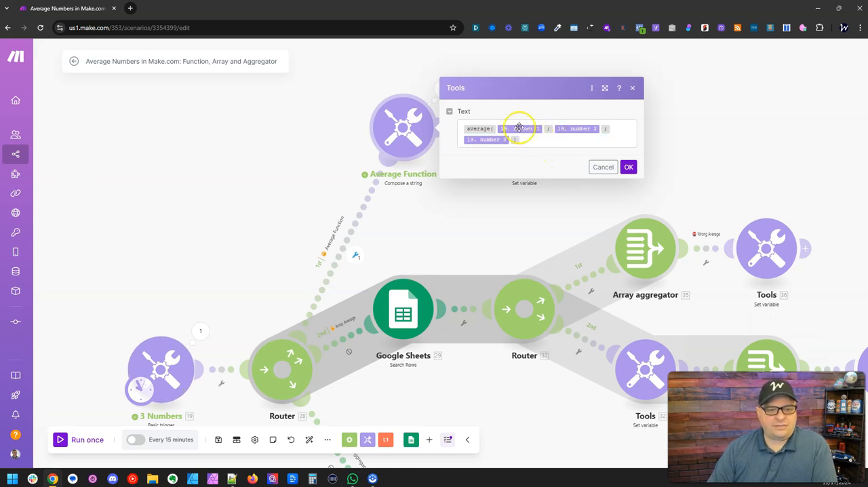
click(626, 166)
Inspect the last-run output of the Average Function module and compare it with the 3 Numbers trigger's output.
click(442, 91)
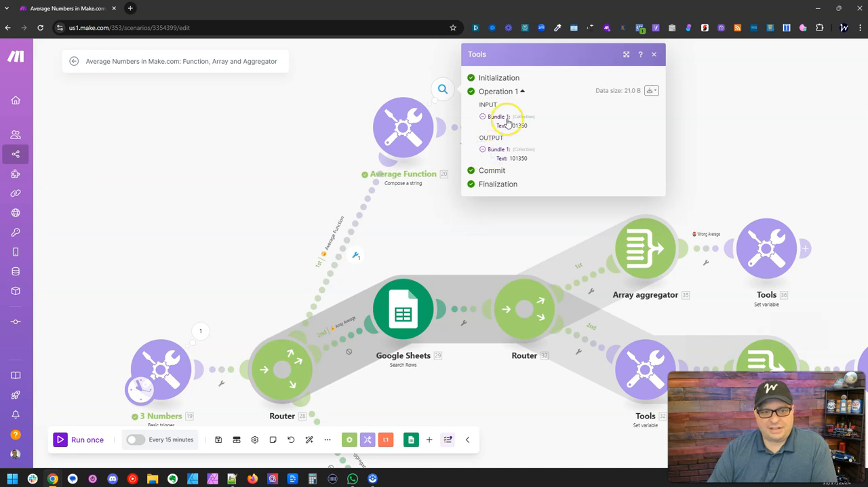
click(201, 329)
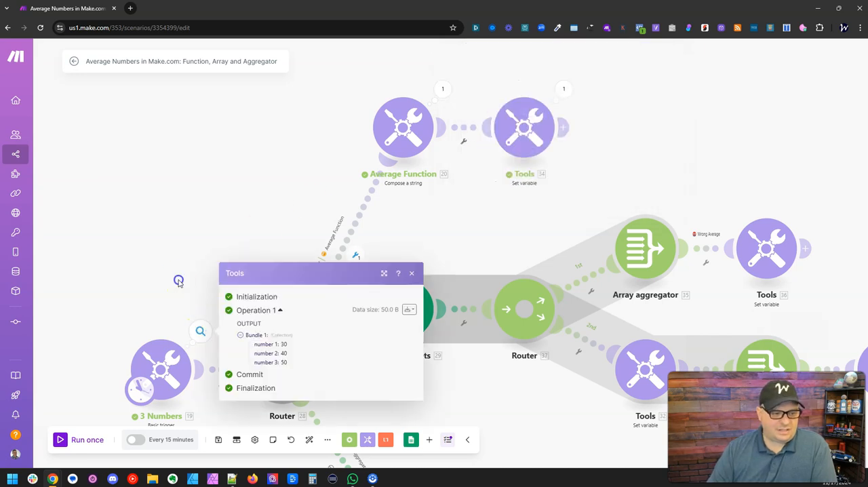
drag(194, 285, 223, 198)
drag(284, 110, 229, 165)
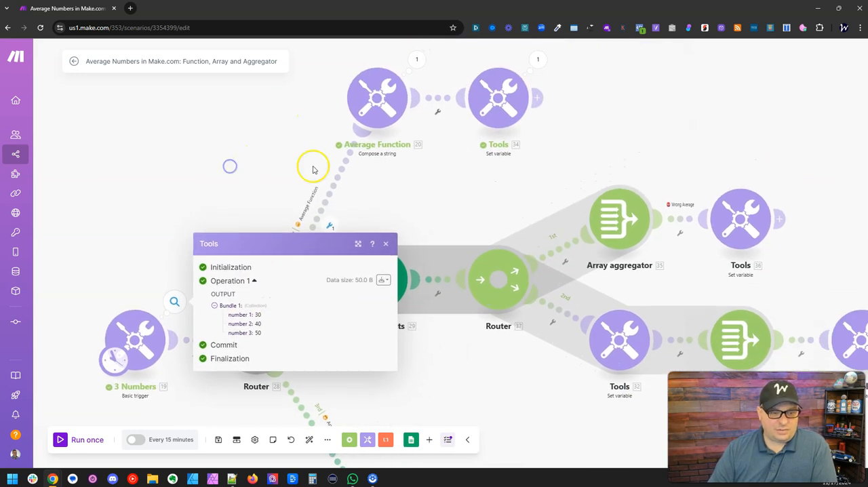
click(401, 197)
click(417, 59)
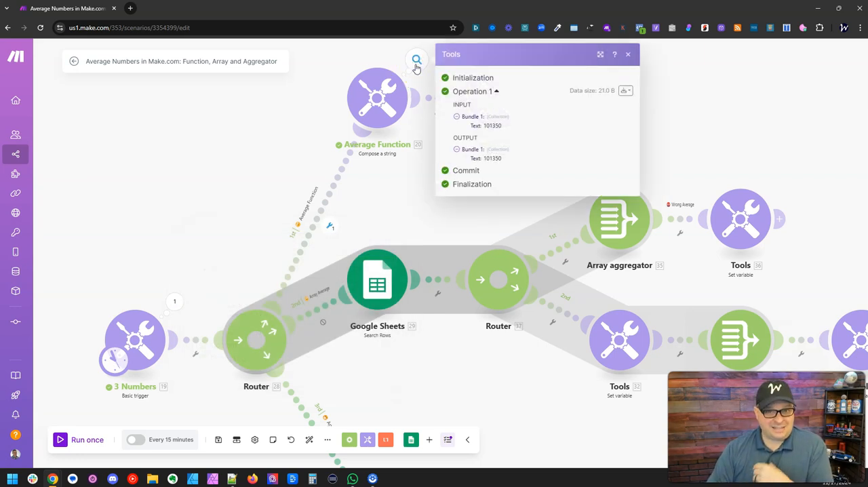
click(388, 193)
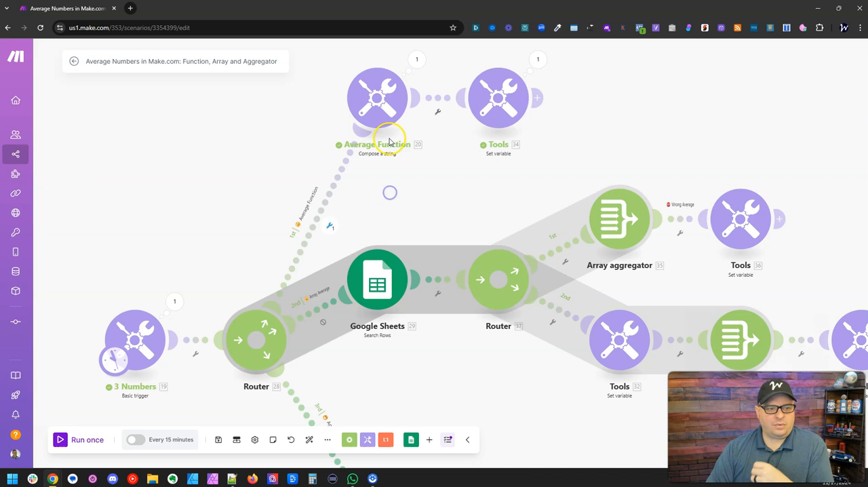
Review the Average Function Formatted variable's formula in the Set variable module after Average Function, checking the average and parseNumber functions.
click(506, 108)
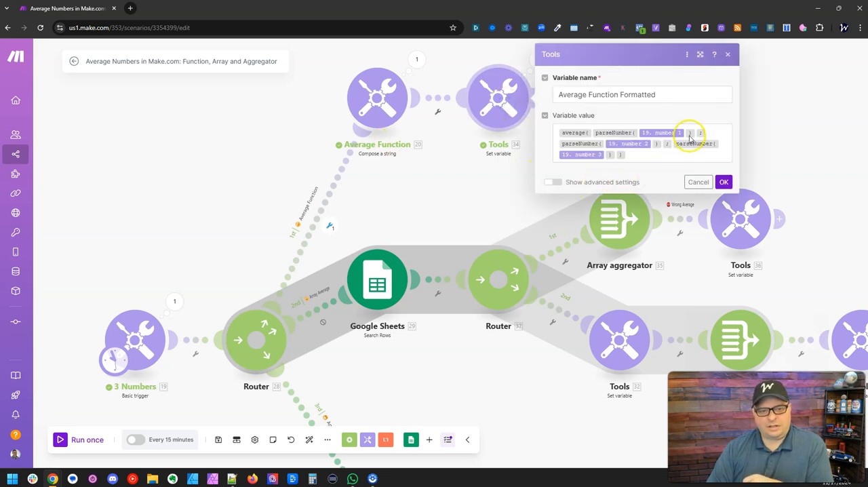
mouse_move(612, 133)
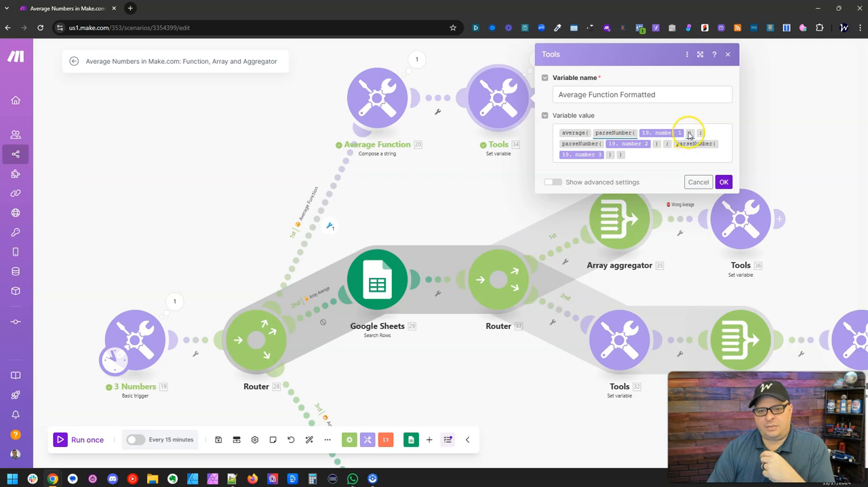
mouse_move(582, 133)
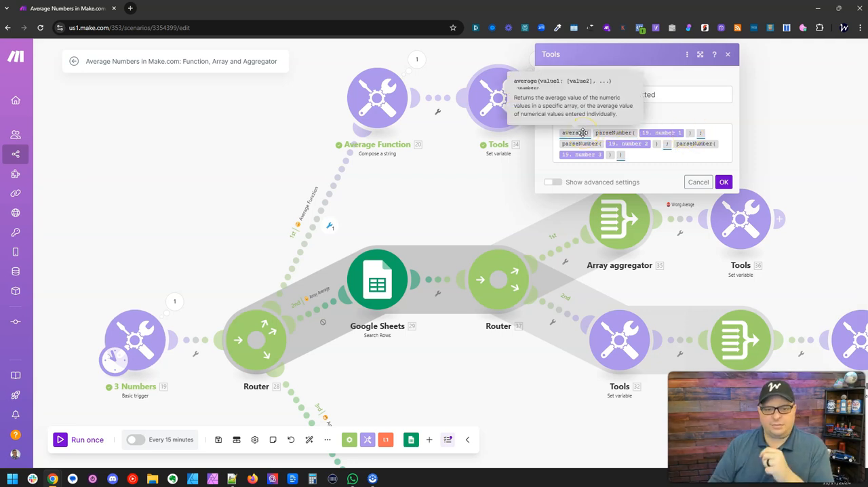
click(606, 133)
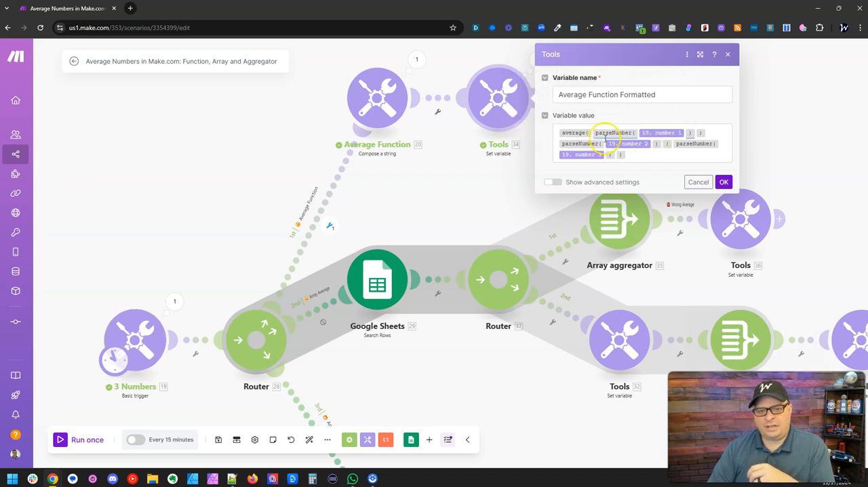
mouse_move(587, 144)
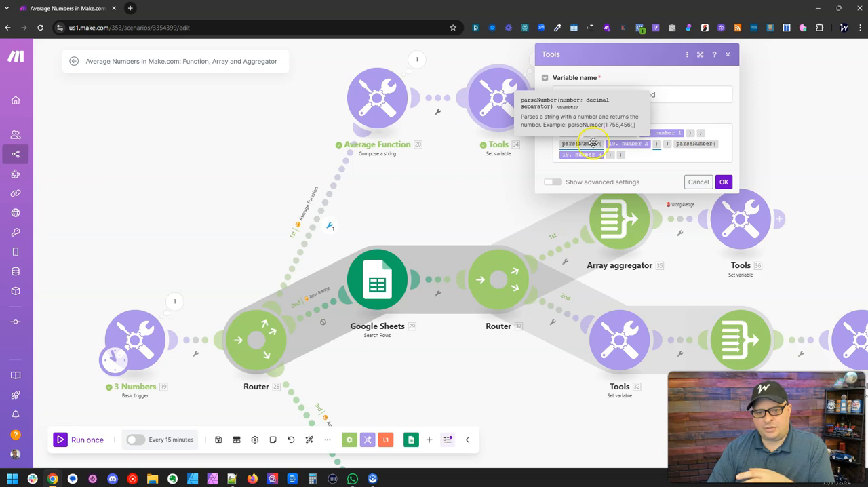
click(696, 144)
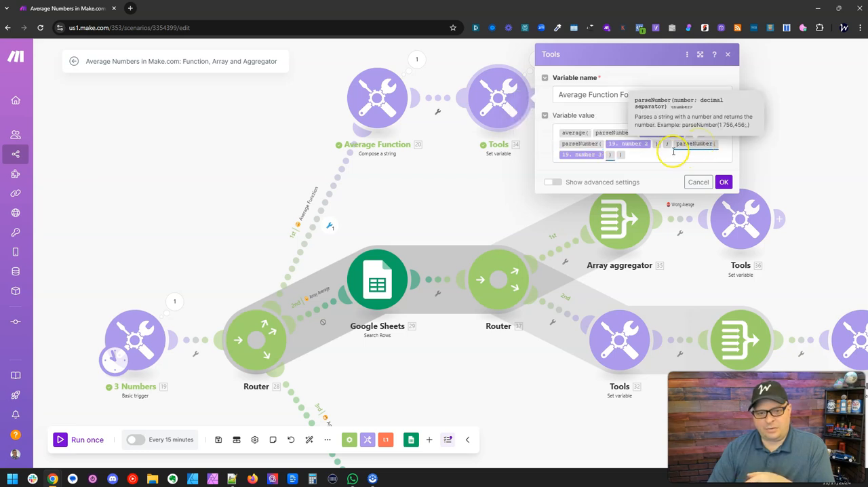
click(639, 156)
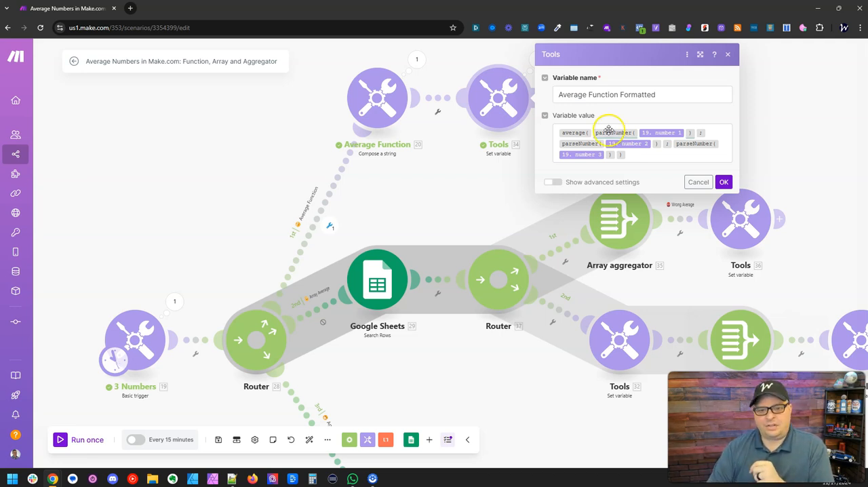
click(724, 181)
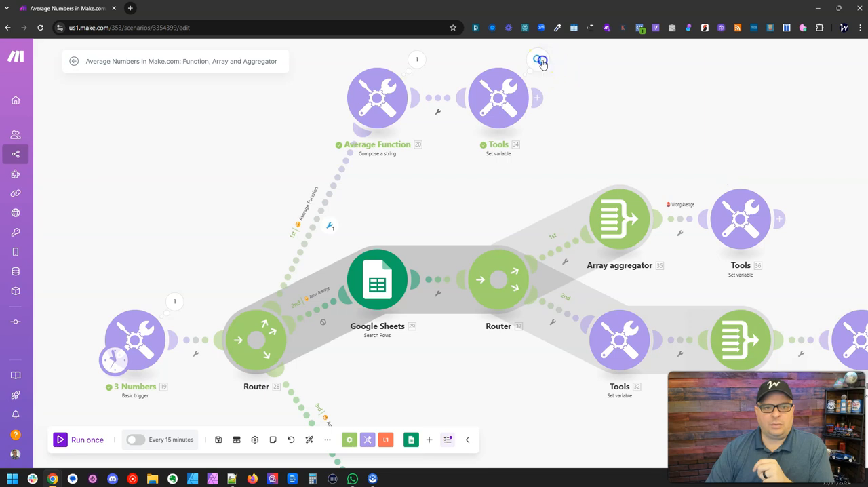
Compare the run outputs of Average Function Formatted and the plain Average Function, and reopen the formatted variable's parseNumber formula.
click(539, 60)
double_click(666, 176)
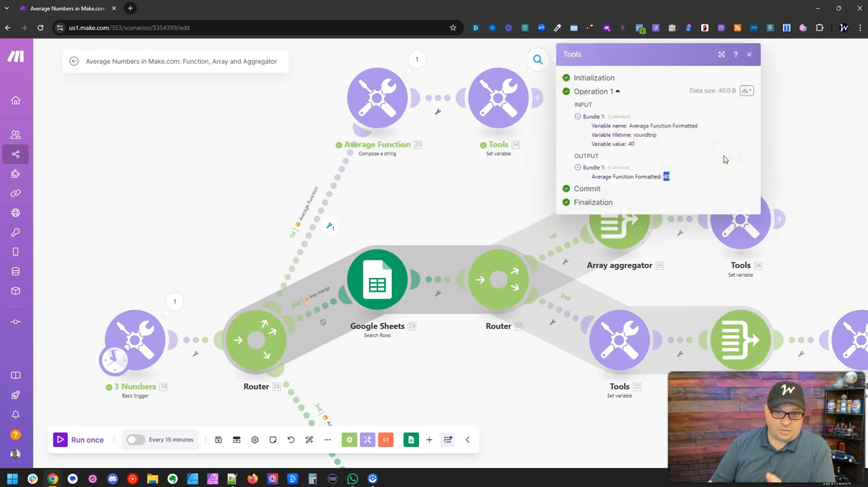
click(417, 59)
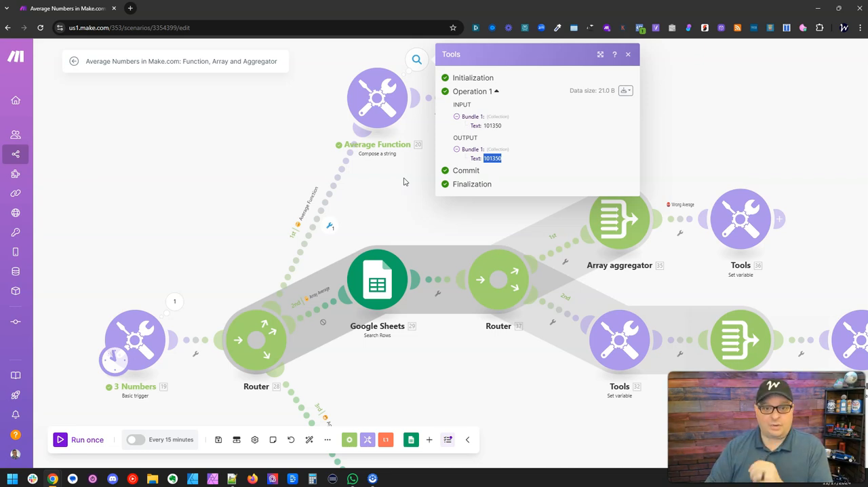
click(672, 91)
click(508, 100)
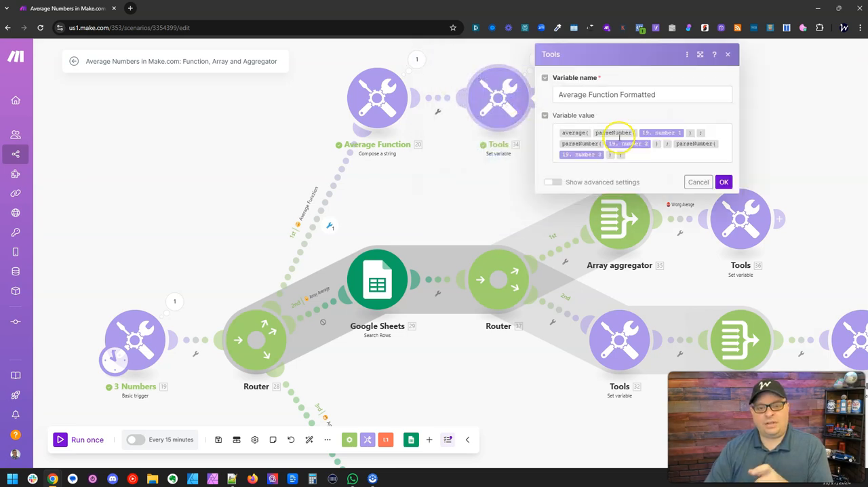
mouse_move(616, 133)
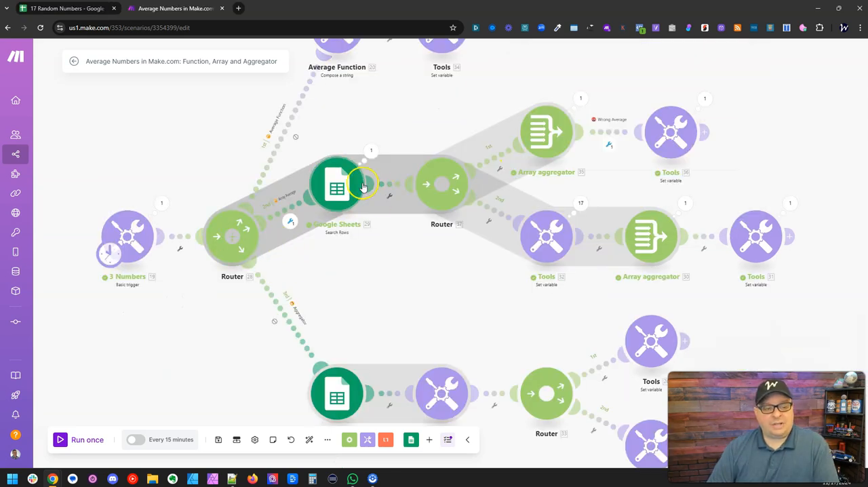
Review the Numbers column in the 17 Random Numbers spreadsheet and the bundles output by the scenario's array-branch Google Sheets search module.
click(57, 8)
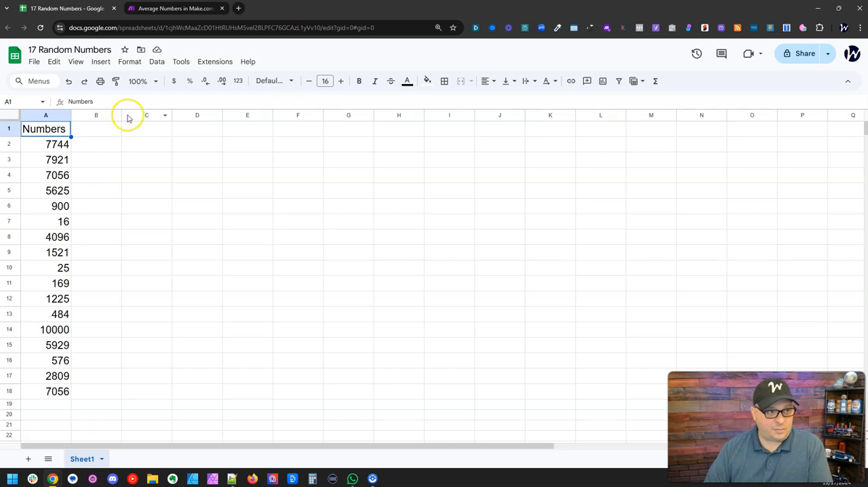
click(178, 8)
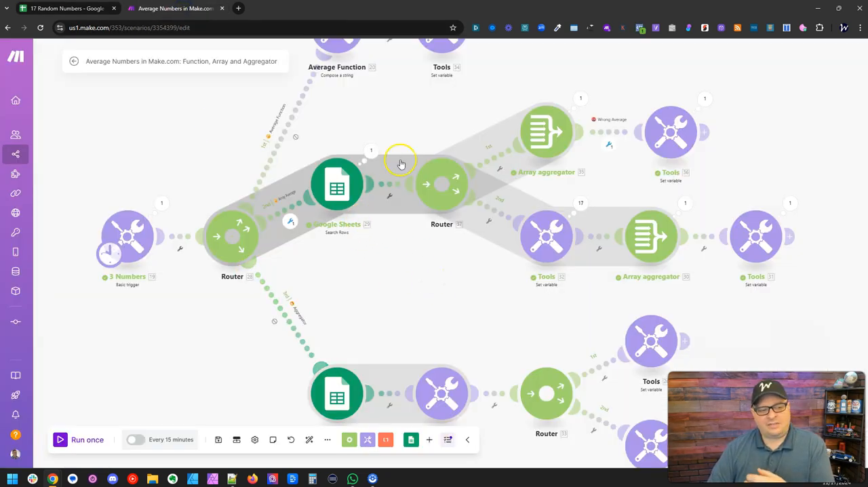
click(371, 151)
scroll(444, 245, down, 5)
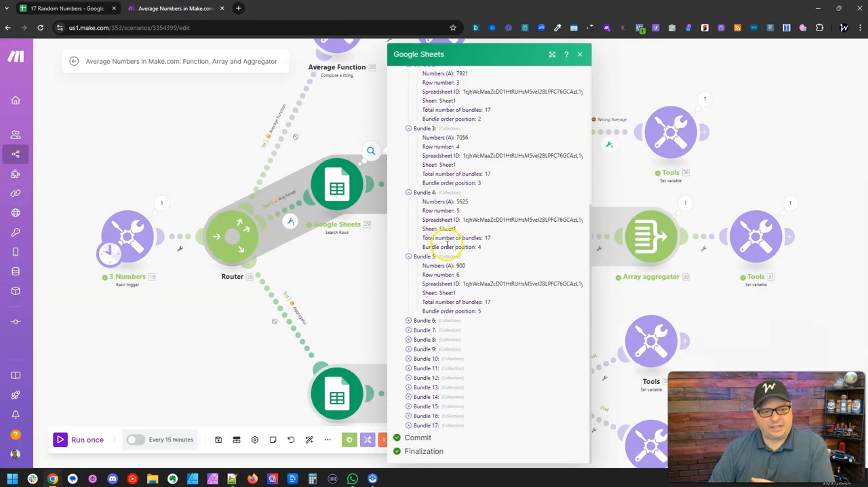
click(350, 291)
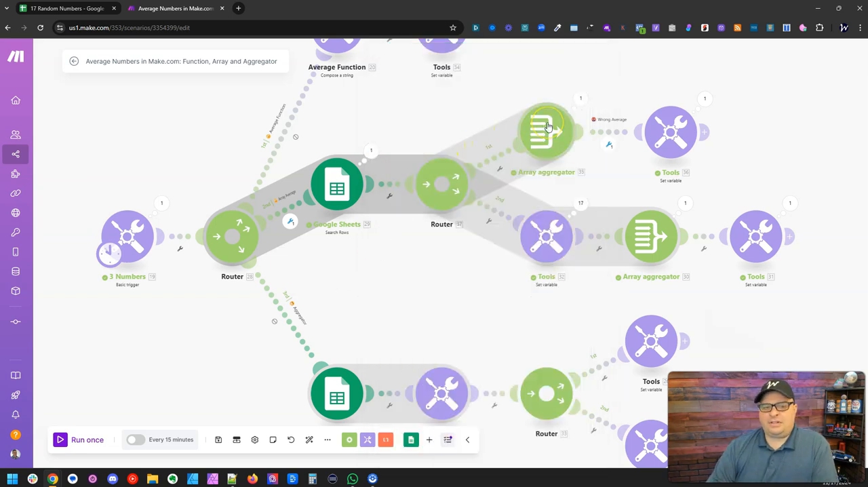
Inspect the upper Array aggregator's run output and the Average Array variable's formula in the Set variable module following it.
click(580, 99)
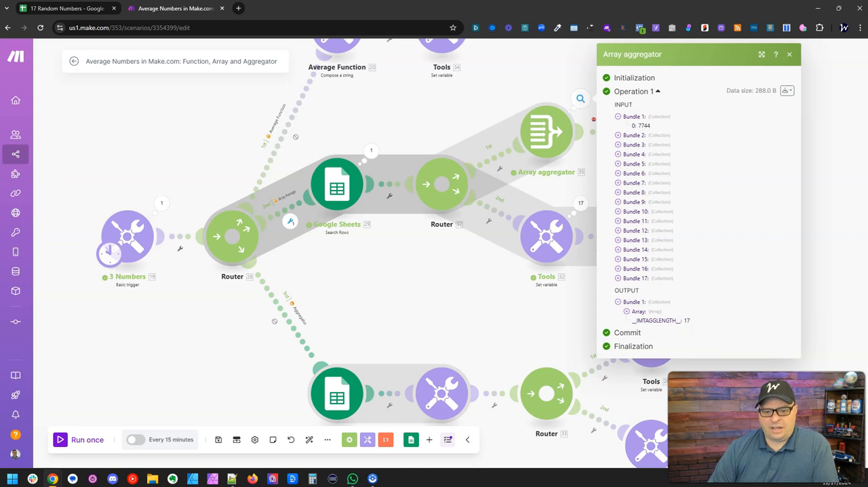
click(496, 304)
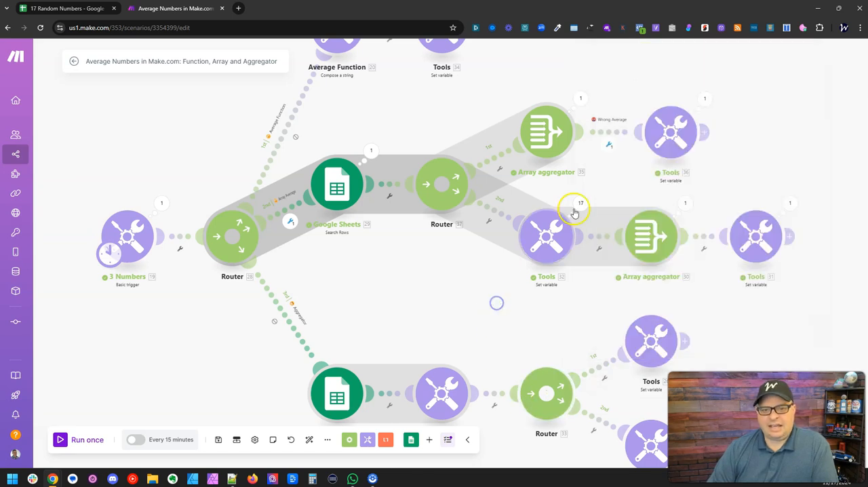
click(670, 131)
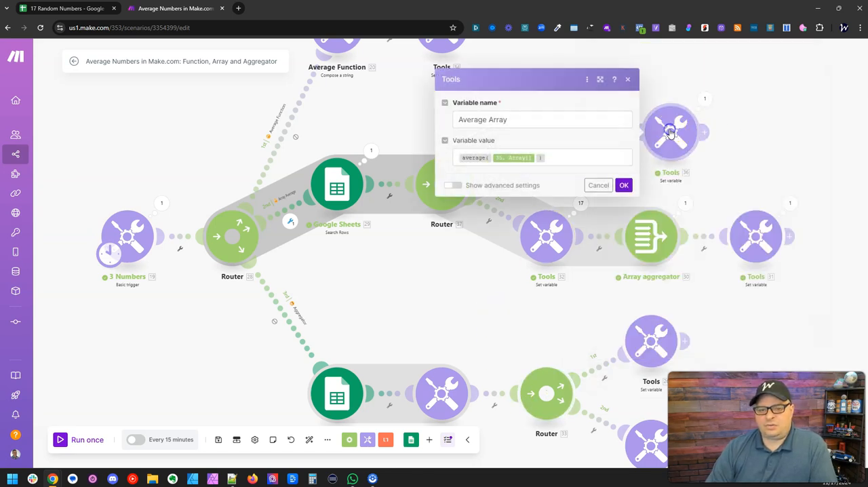
click(473, 158)
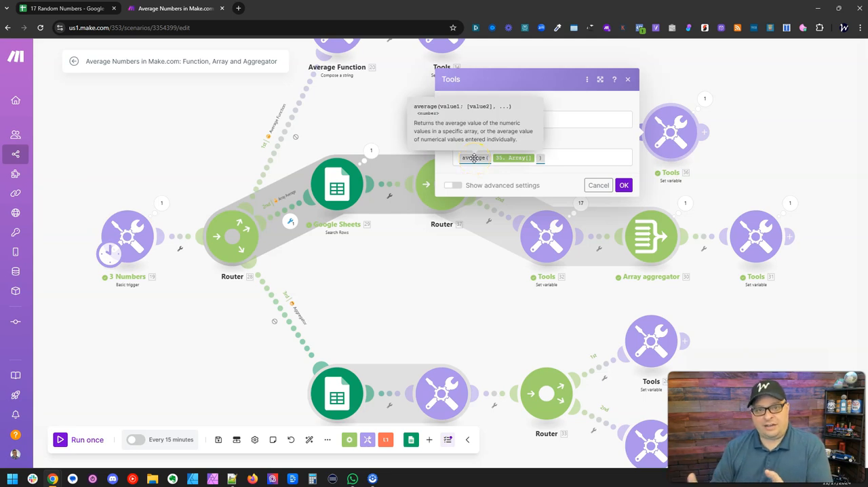
click(623, 185)
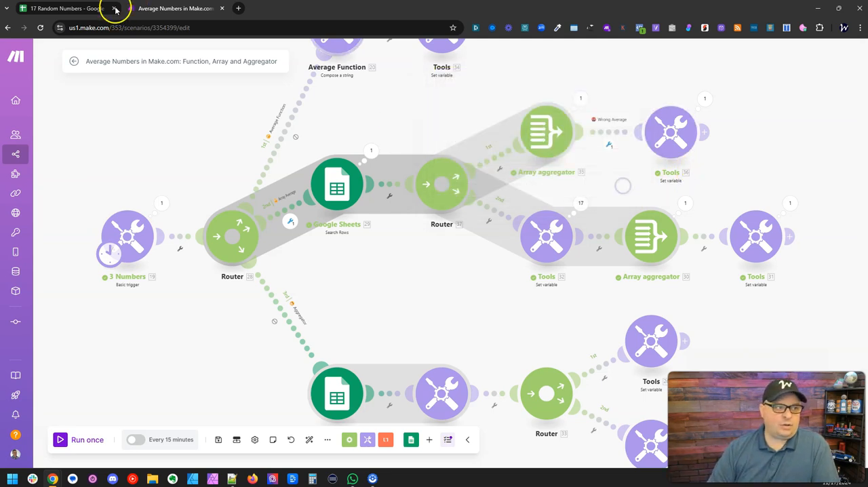
In the 17 Random Numbers Google Sheet, select A2:A18 and switch the selection summary to the average.
click(109, 9)
click(47, 143)
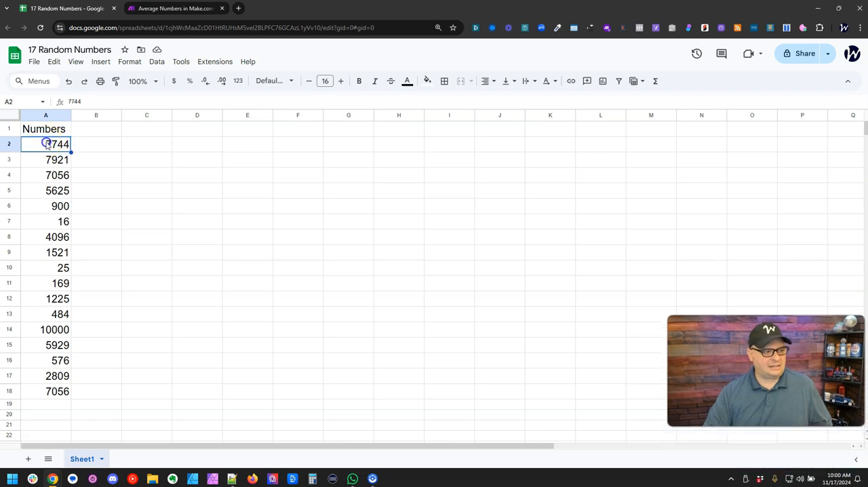
key(ctrl+shift+Down)
click(804, 459)
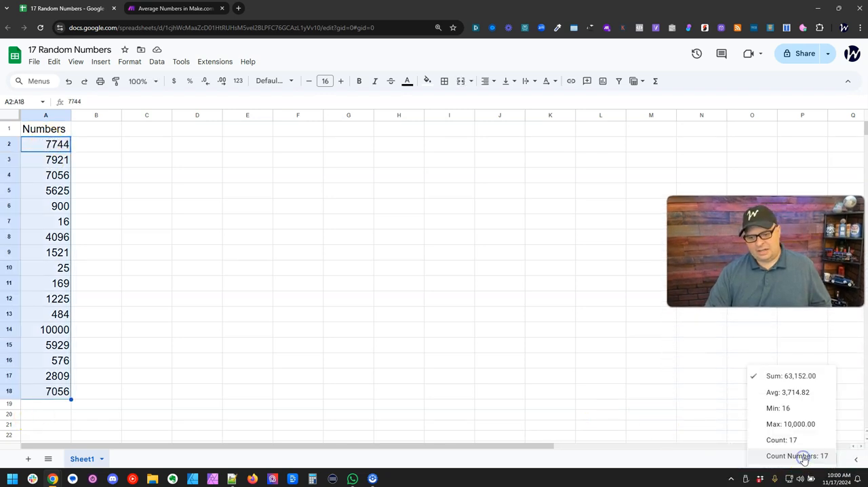
click(789, 395)
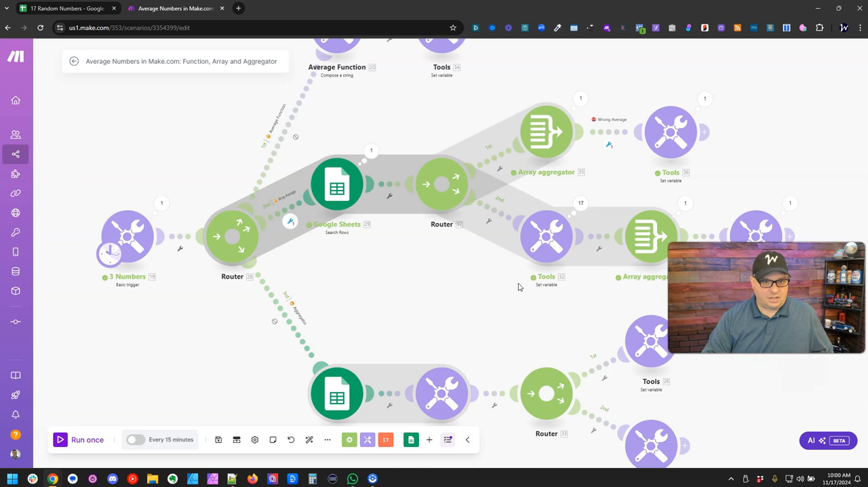
Return to the Make scenario and inspect the run output of the Average Array variable on the Wrong Average route.
click(502, 279)
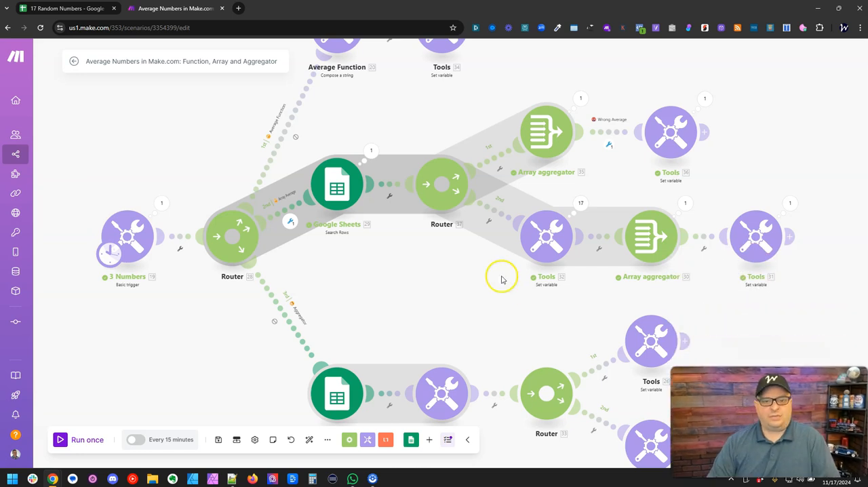
click(706, 101)
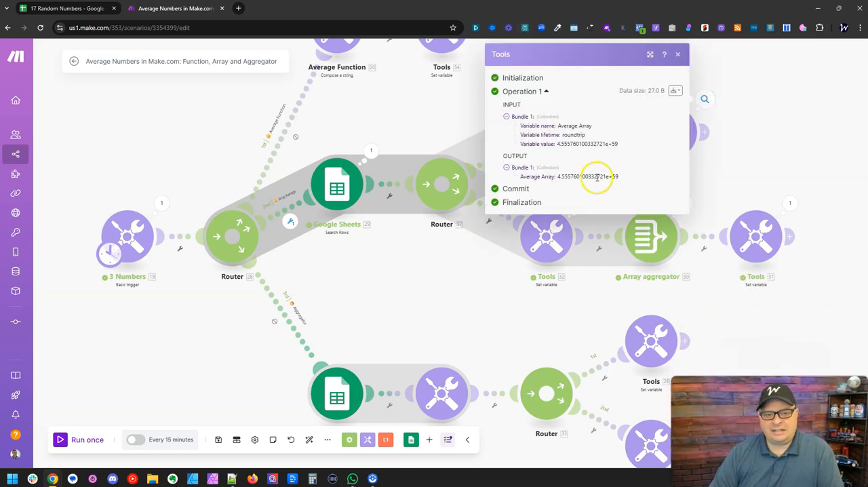
Highlight the Average Array output value in the Wrong Average route's run output, and close the output.
drag(558, 177, 625, 174)
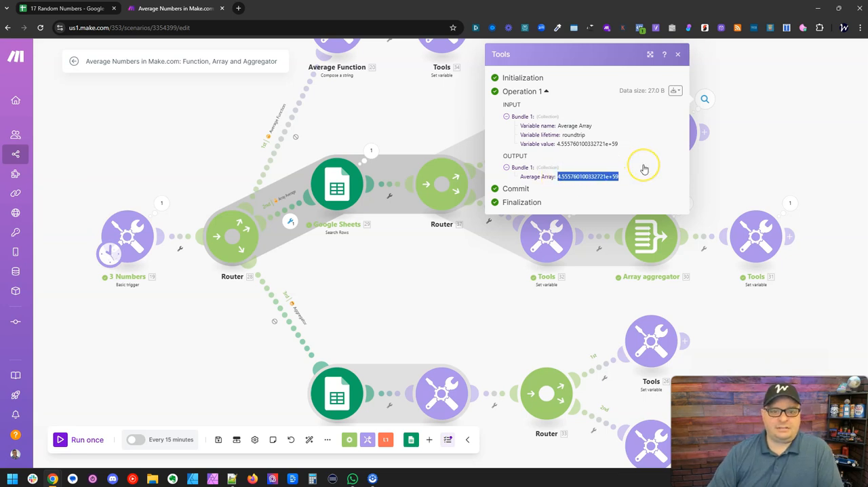
click(721, 155)
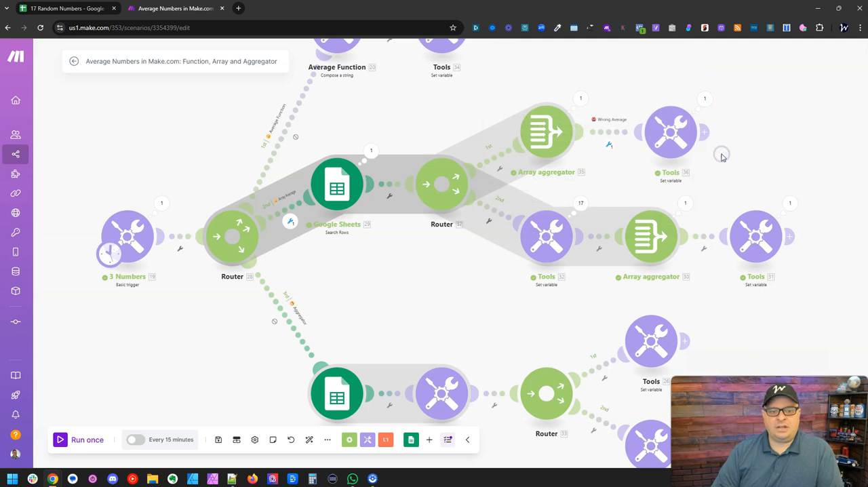
Inspect the Formatted Numbers variable's parseNumber formula and the settings of the Array aggregator that follows it.
drag(725, 167, 703, 157)
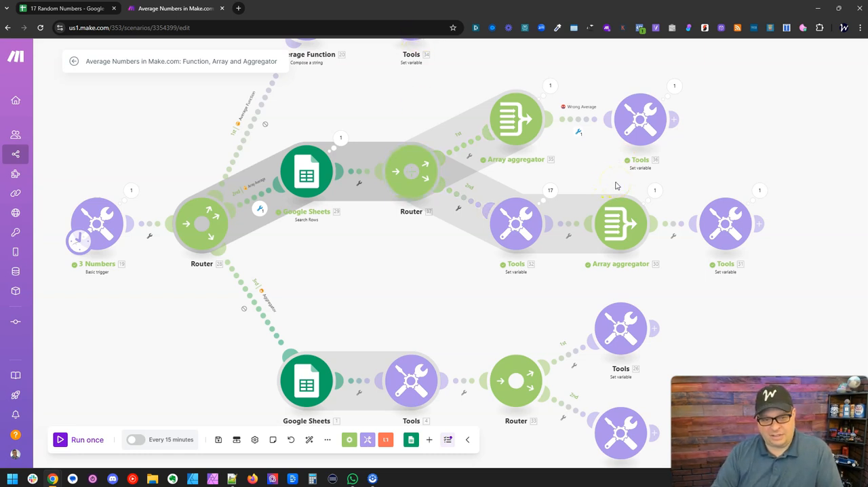
drag(521, 293, 486, 295)
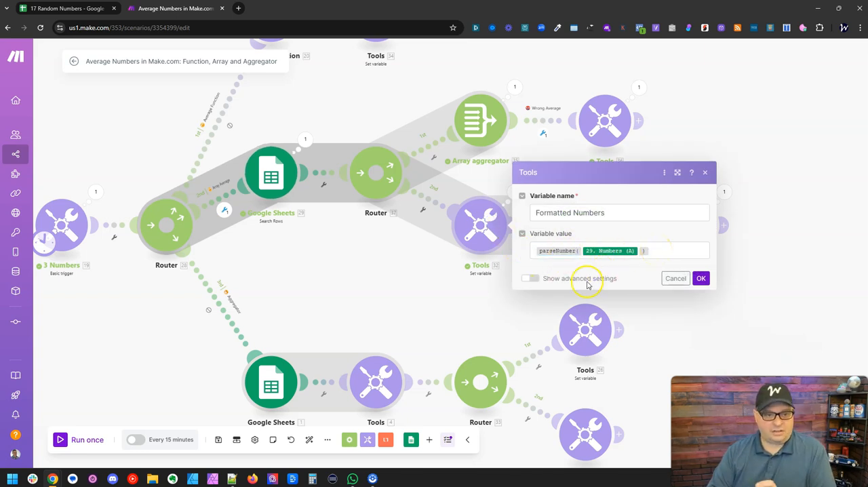
click(492, 293)
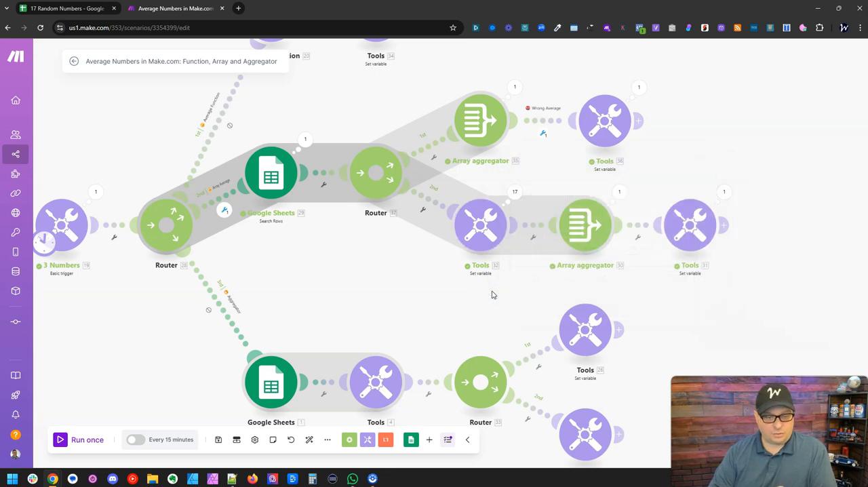
click(595, 222)
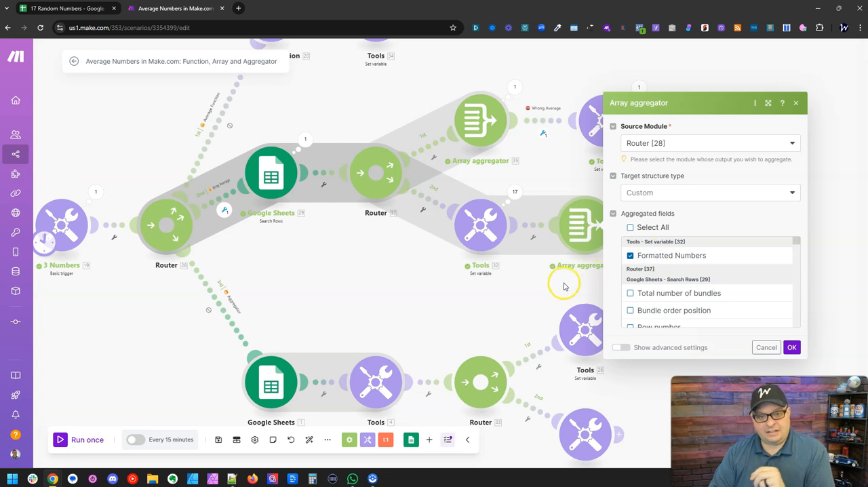
click(543, 287)
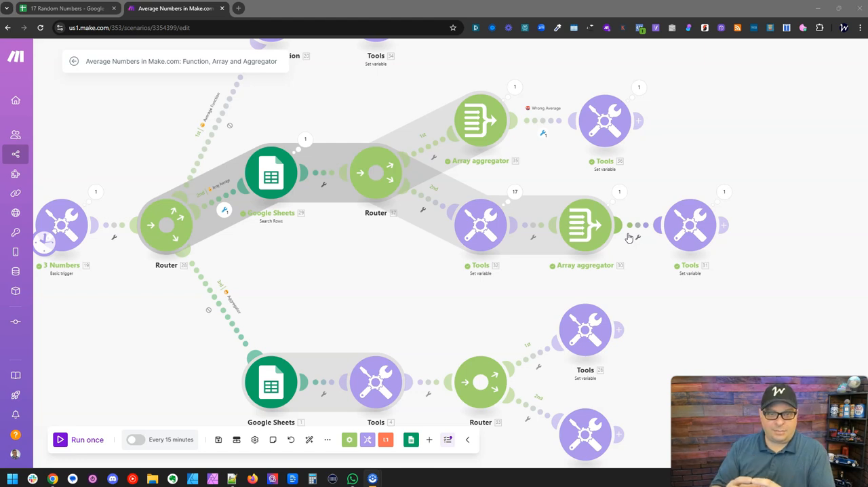
Examine the run outputs of the Formatted Numbers Set variable module and the Array aggregator after it.
click(513, 194)
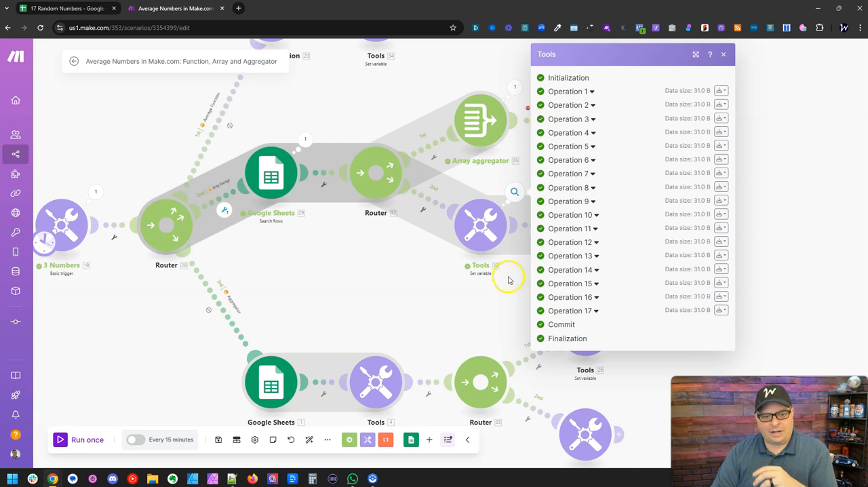
click(464, 271)
drag(601, 290, 525, 281)
click(520, 187)
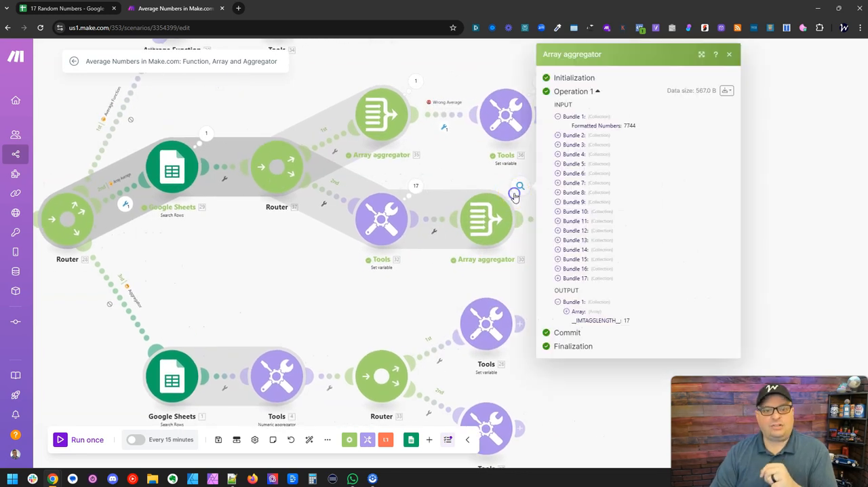
click(786, 207)
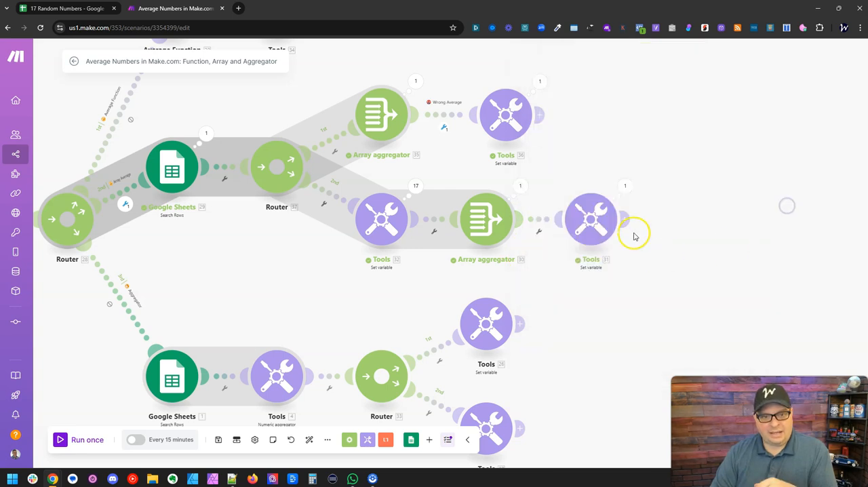
Review the final Average Array variable's average and map formula against the preceding Array aggregator's output bundles.
click(590, 219)
click(691, 242)
click(674, 241)
mouse_move(668, 240)
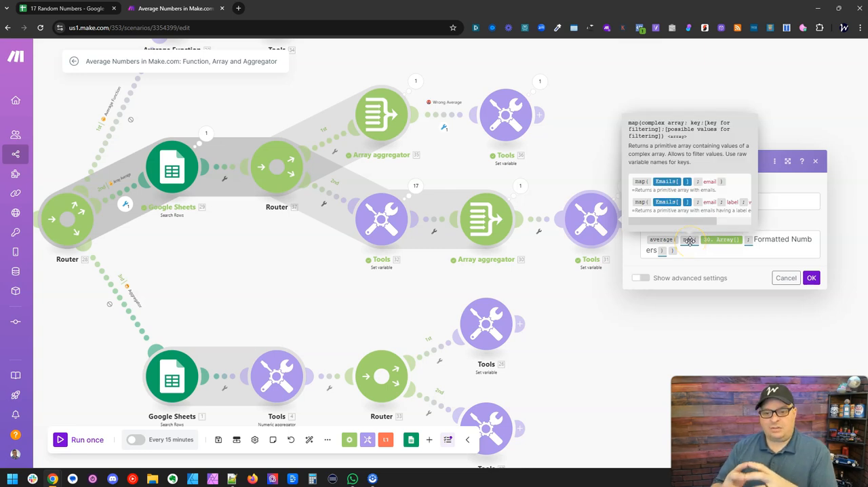
click(521, 186)
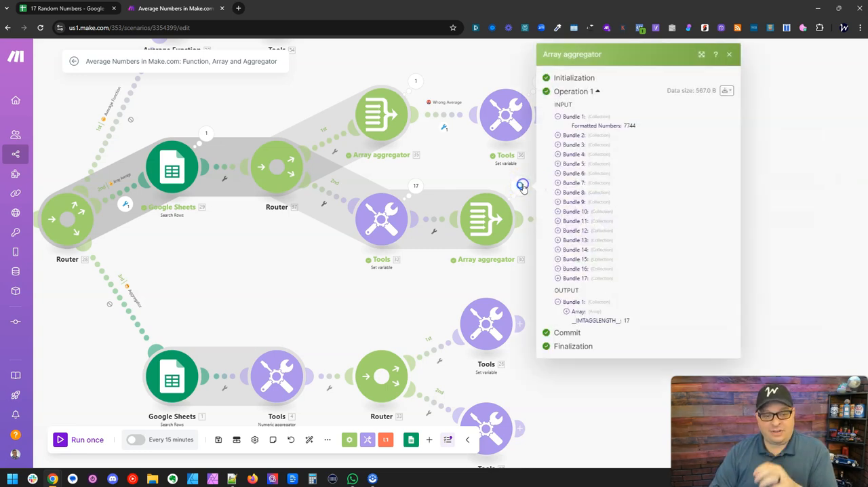
click(563, 193)
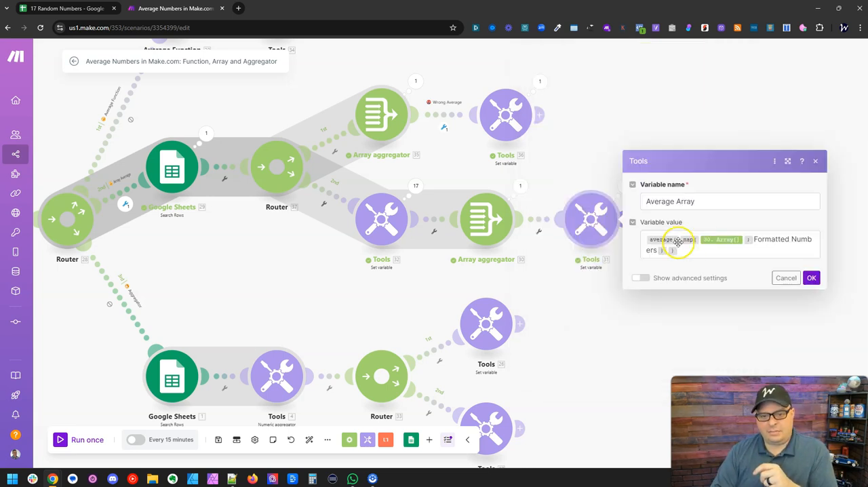
click(689, 241)
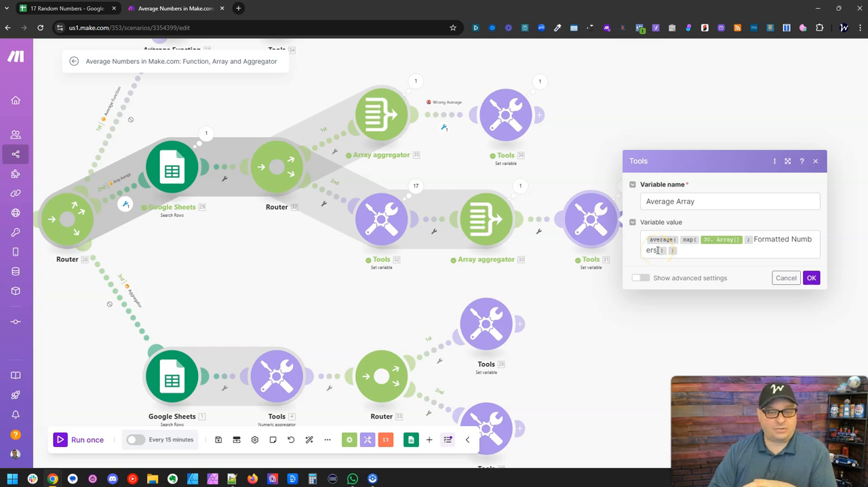
click(812, 278)
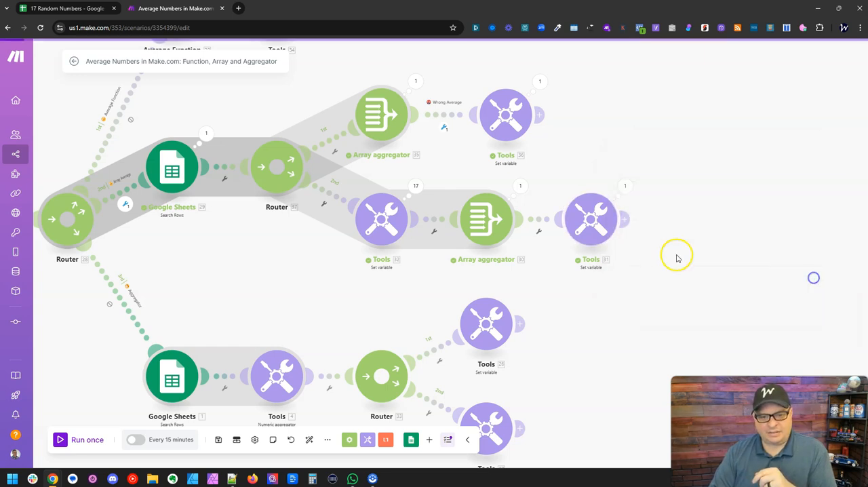
Inspect the final Average Array module's run output and highlight its output value.
click(625, 186)
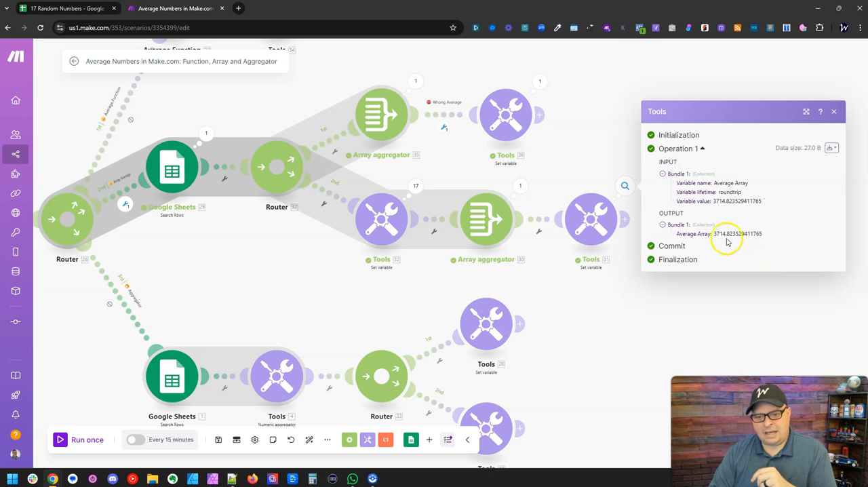
drag(712, 234, 776, 236)
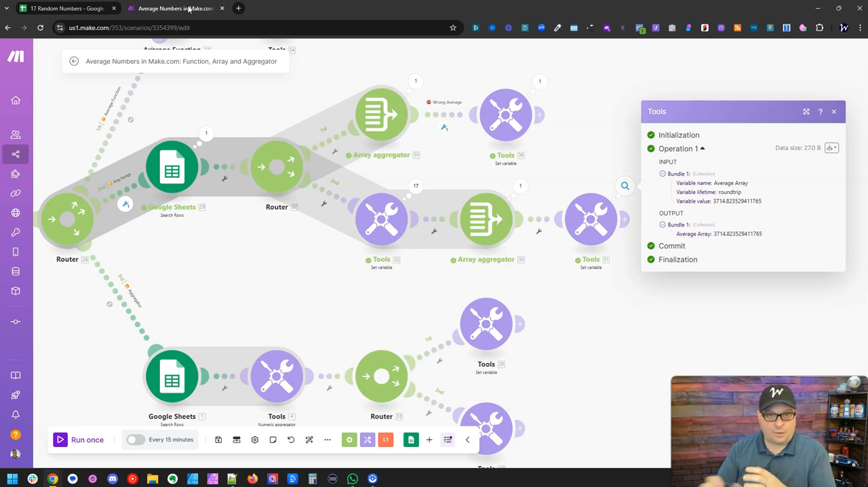
click(611, 320)
On the Aggregator route, inspect the Numeric aggregator's run output and highlight its result.
drag(588, 320, 605, 287)
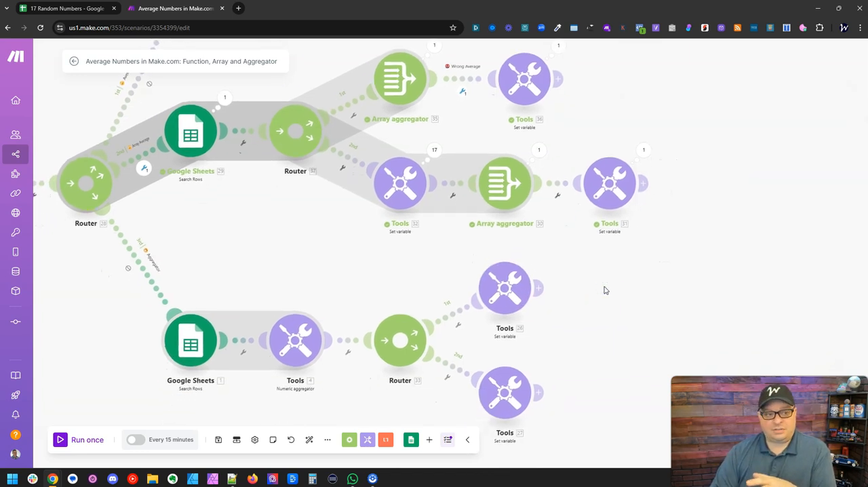
drag(319, 281, 380, 268)
scroll(322, 279, down, 2)
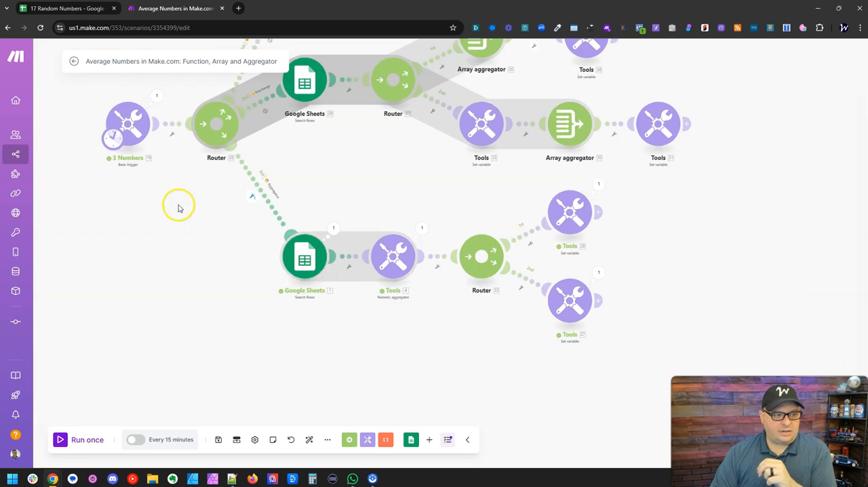
scroll(332, 312, up, 2)
mouse_move(333, 195)
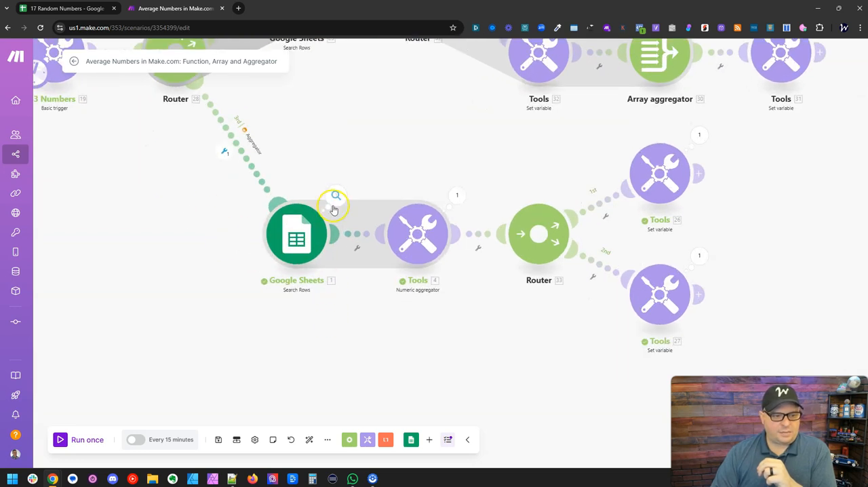
mouse_move(458, 199)
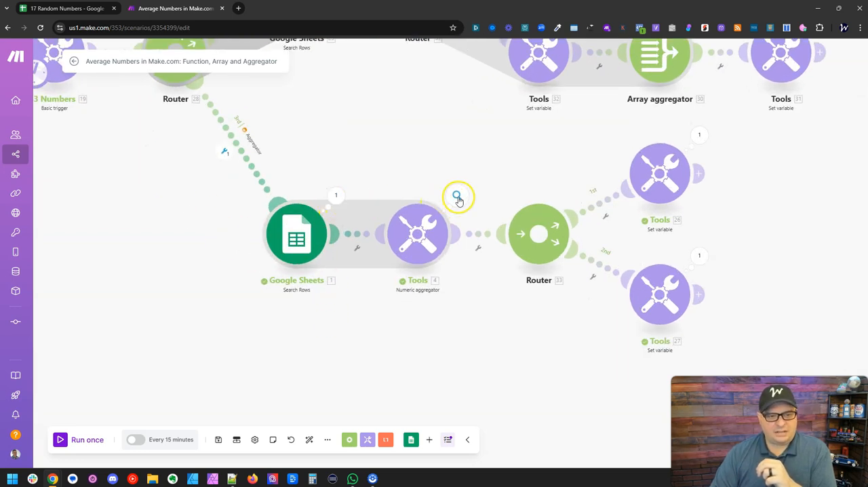
click(458, 197)
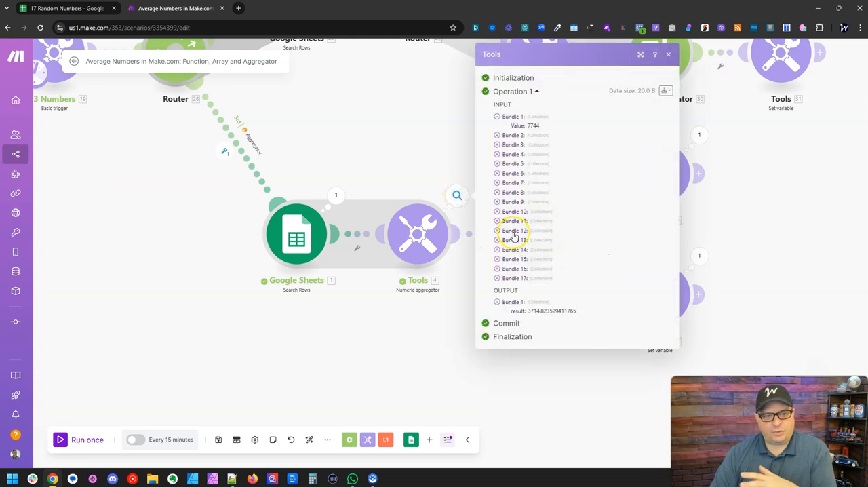
drag(523, 310, 581, 311)
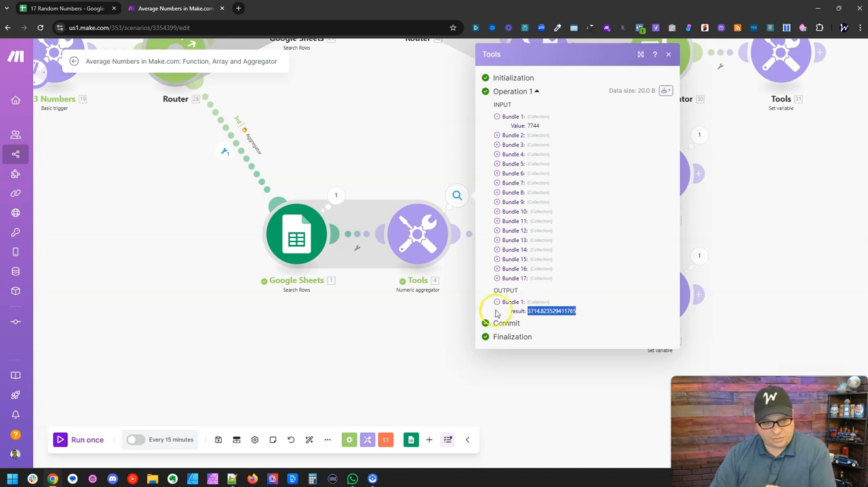
click(436, 334)
Review the Numeric aggregator's source module, aggregate function options and mapped Numbers (A) value, keeping the settings as they are.
click(424, 234)
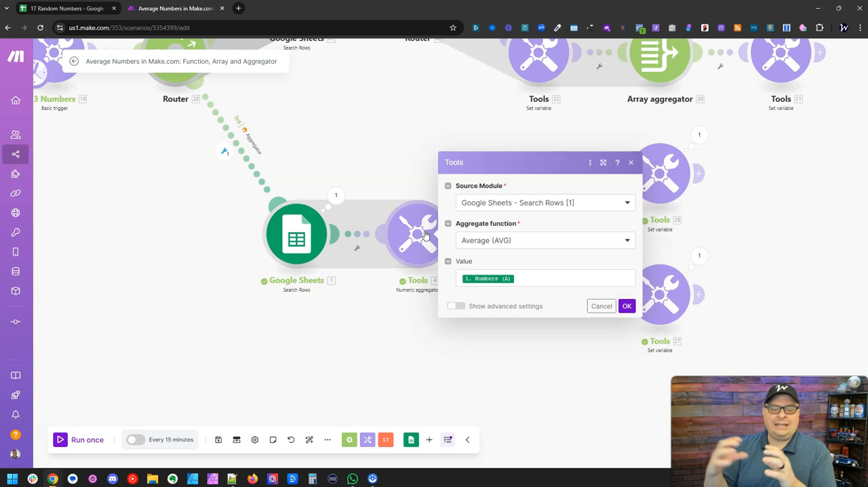
click(510, 204)
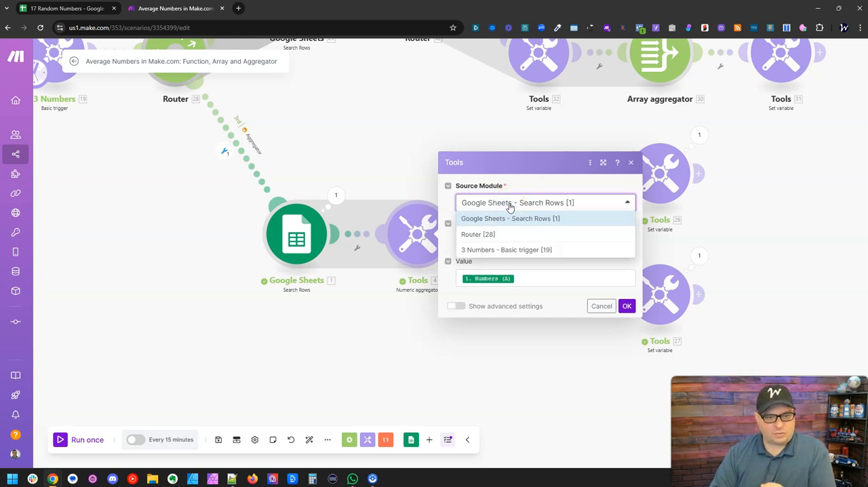
click(510, 204)
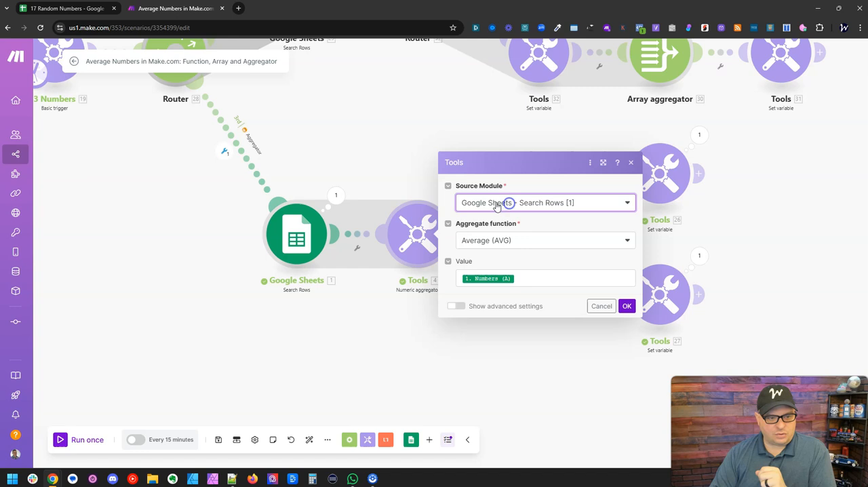
click(524, 242)
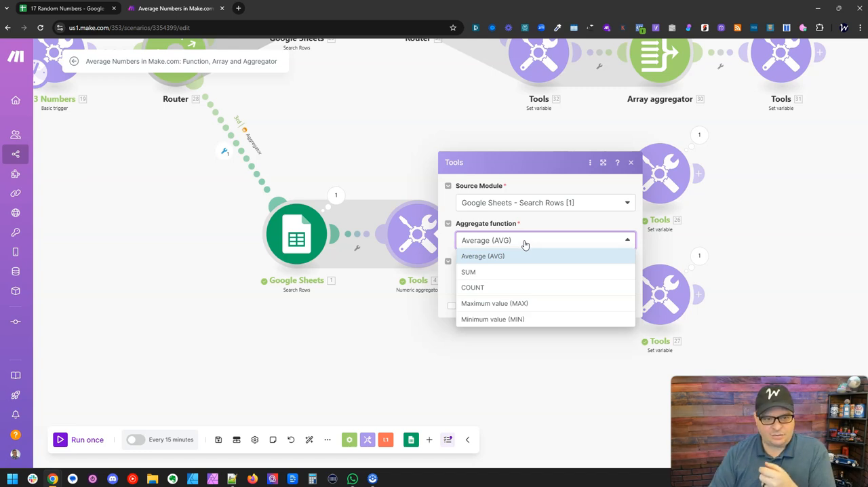
click(525, 243)
click(519, 278)
click(563, 296)
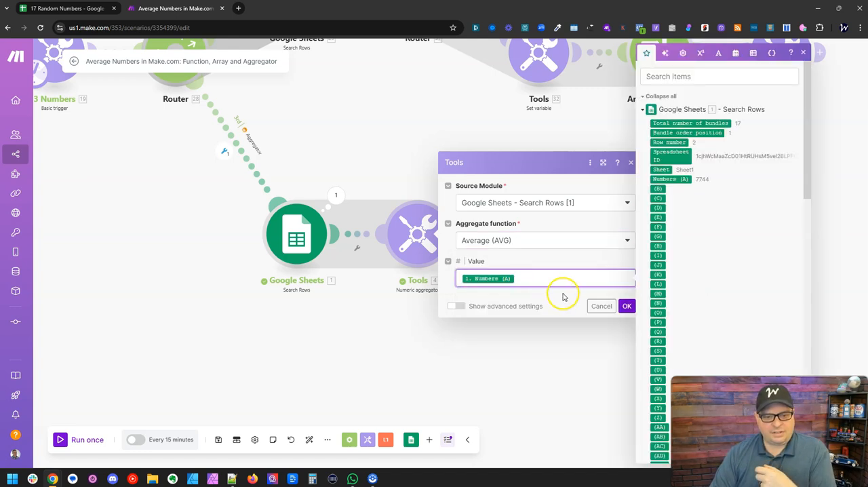
click(626, 306)
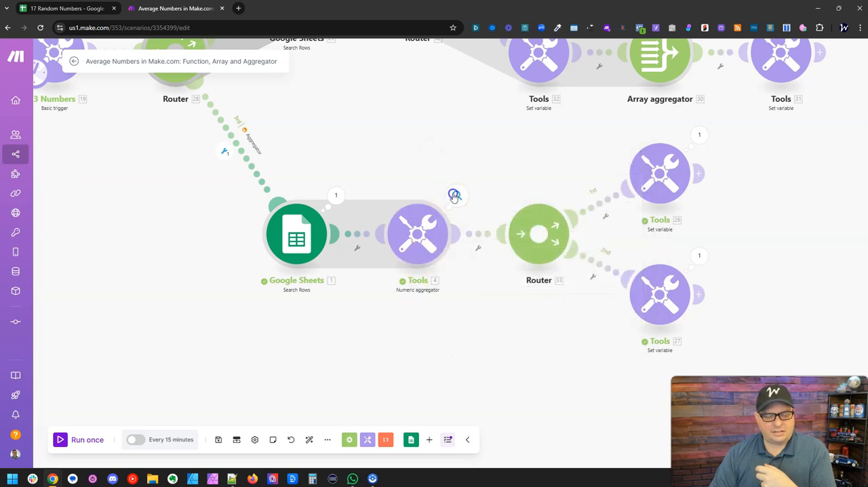
Reopen the Numeric aggregator's run output to recheck the result, and close it.
click(455, 195)
drag(527, 311, 580, 311)
click(402, 314)
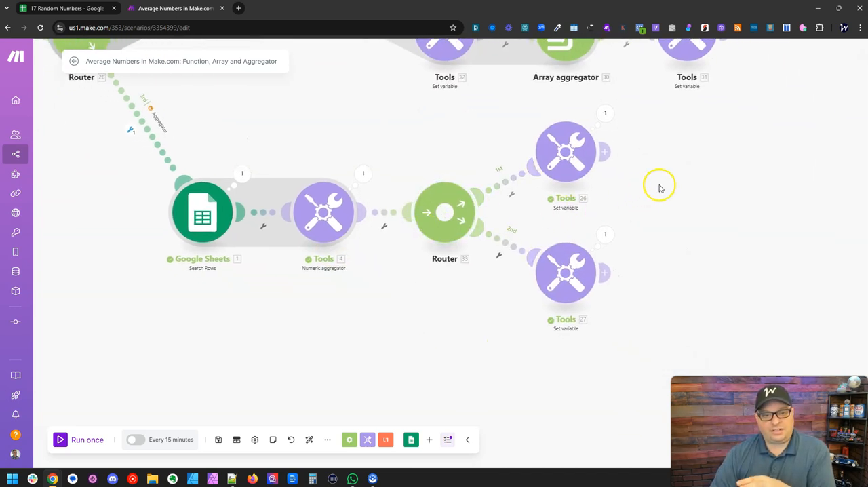
Inspect the Format Number variable's formatNumber formula and its run output on the first route after the Numeric aggregator.
click(654, 187)
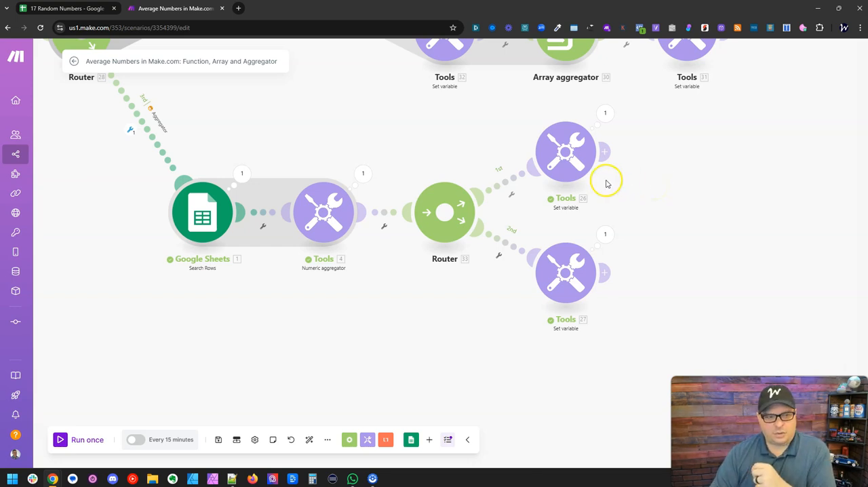
click(490, 186)
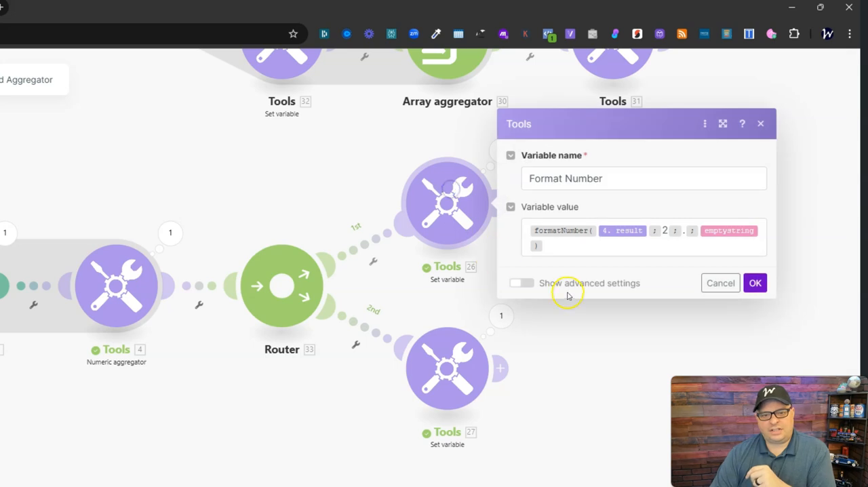
mouse_move(566, 232)
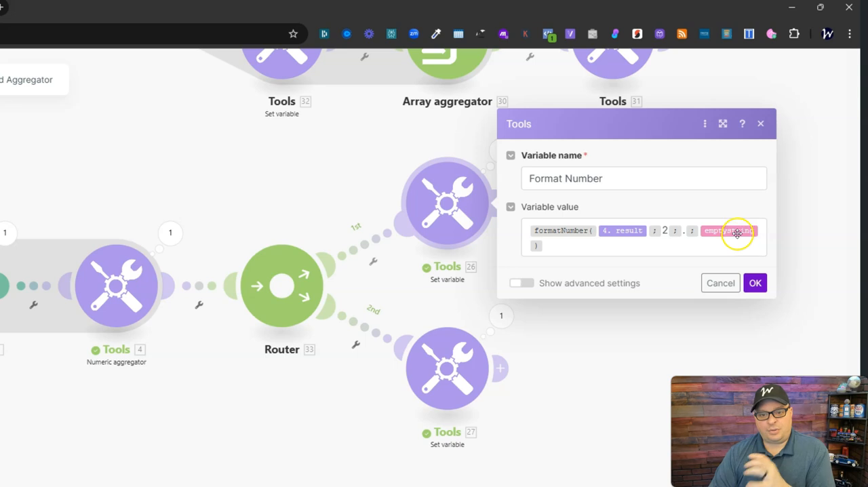
click(754, 282)
click(506, 160)
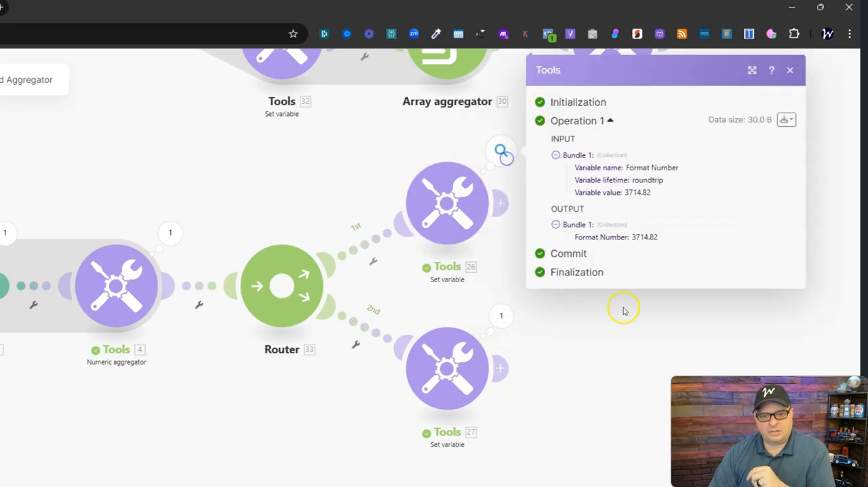
double_click(641, 237)
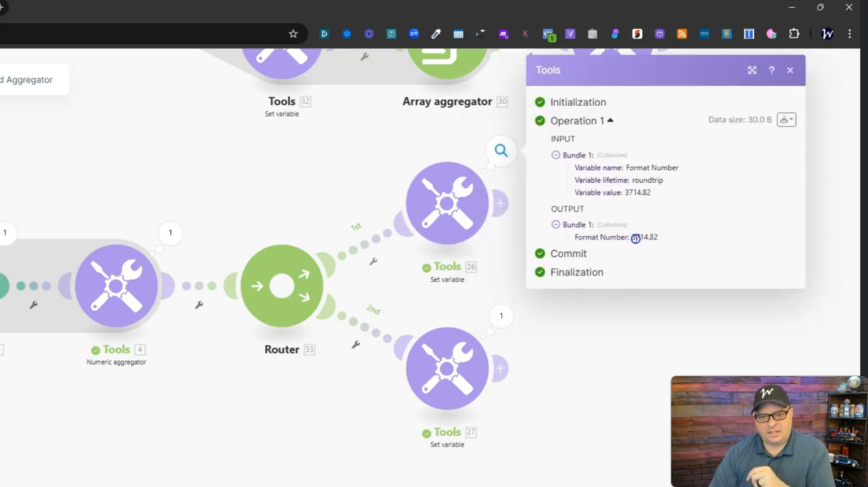
Close the first route's run output and review the second route's formatNumber formula in the Format Number variable, keeping its settings.
click(673, 235)
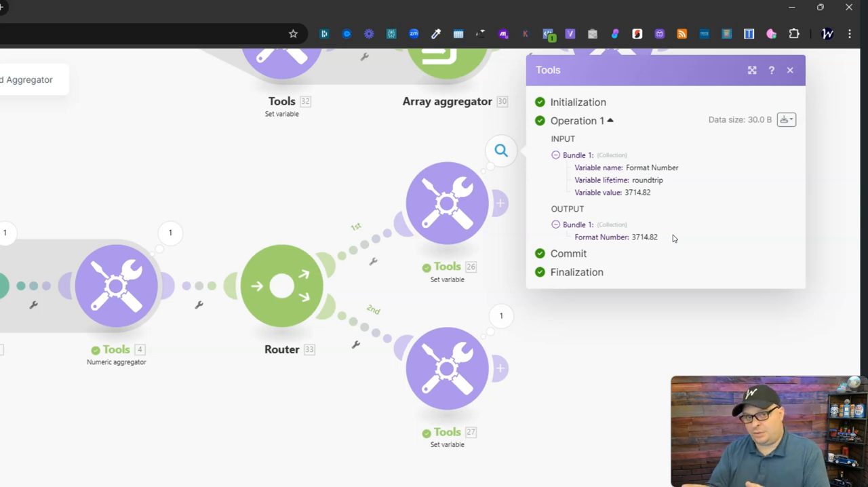
click(599, 319)
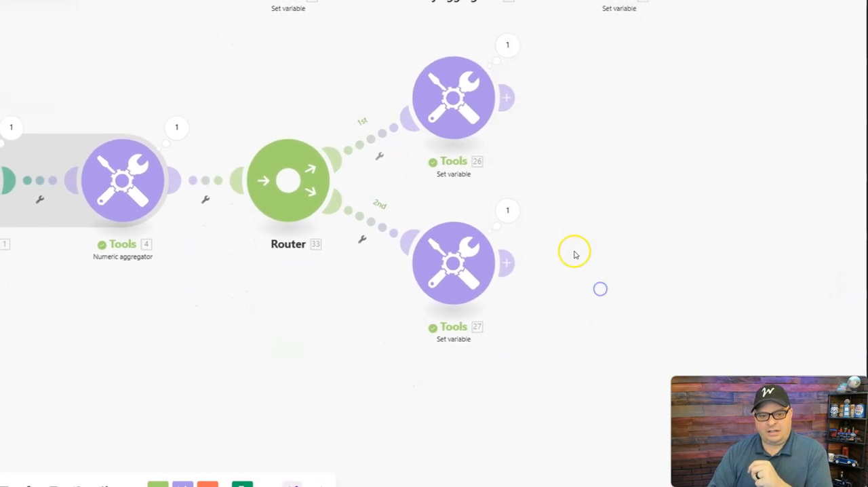
click(447, 368)
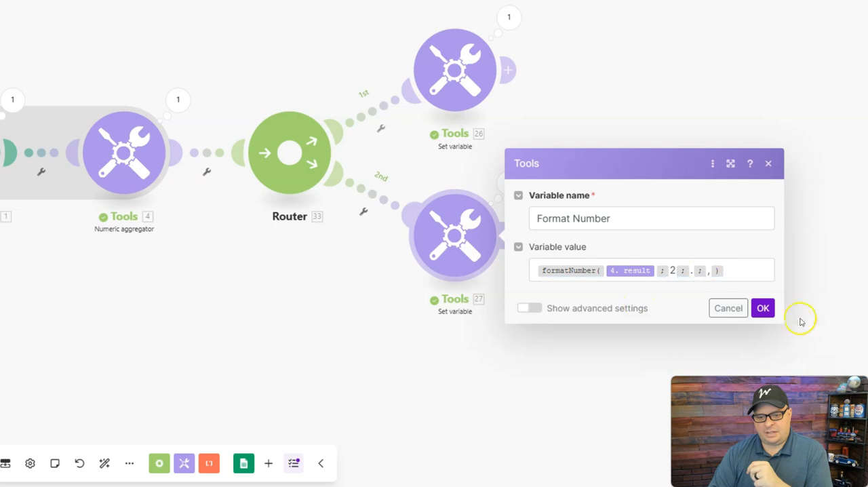
click(763, 308)
Highlight the Format Number value in the second route's run output, and recheck the formatNumber formula behind it.
click(509, 183)
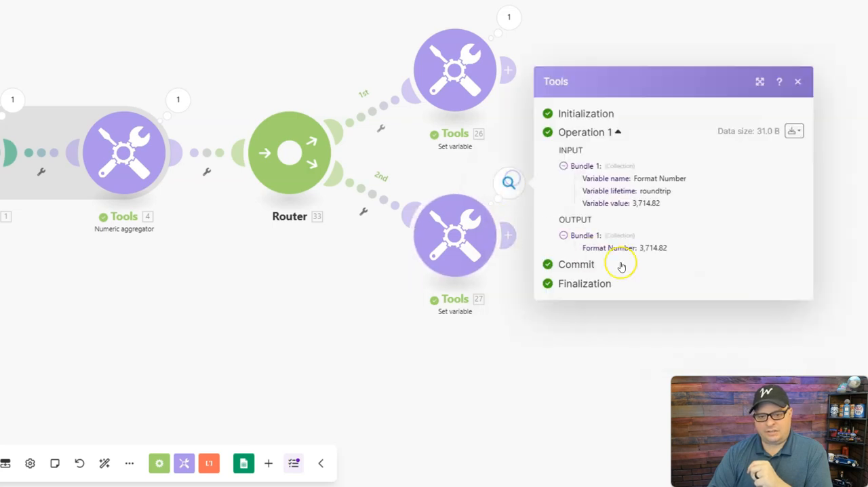
drag(668, 248, 655, 247)
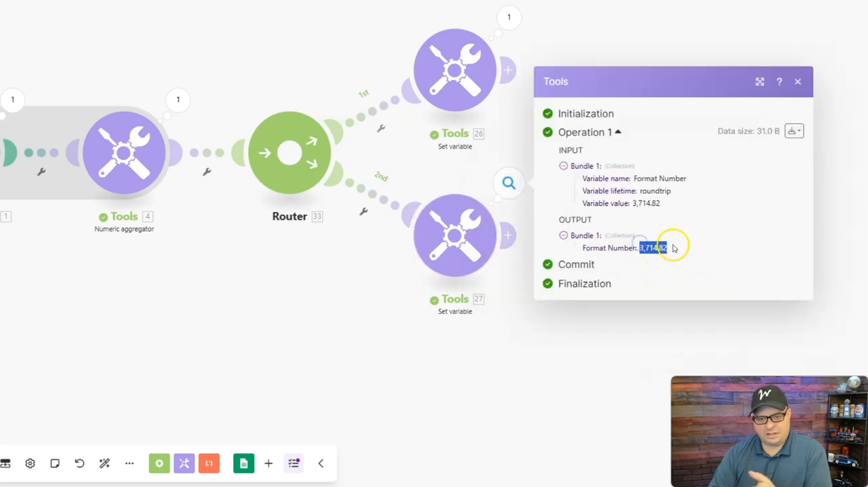
click(677, 247)
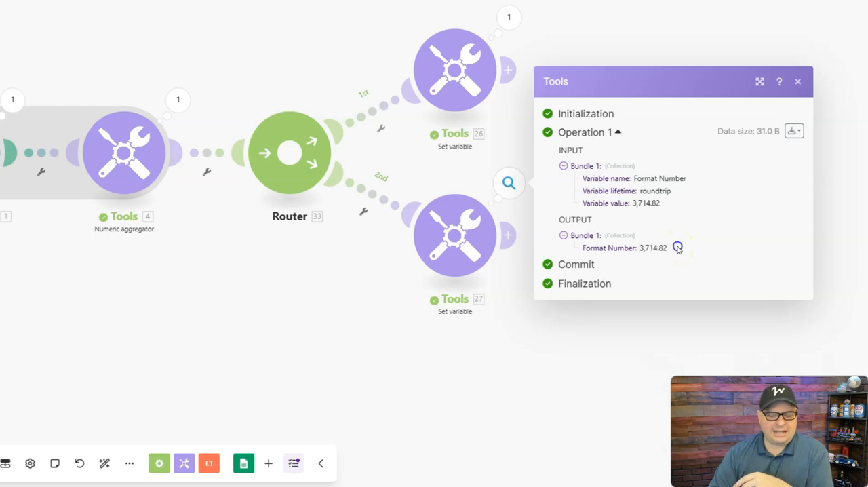
click(459, 237)
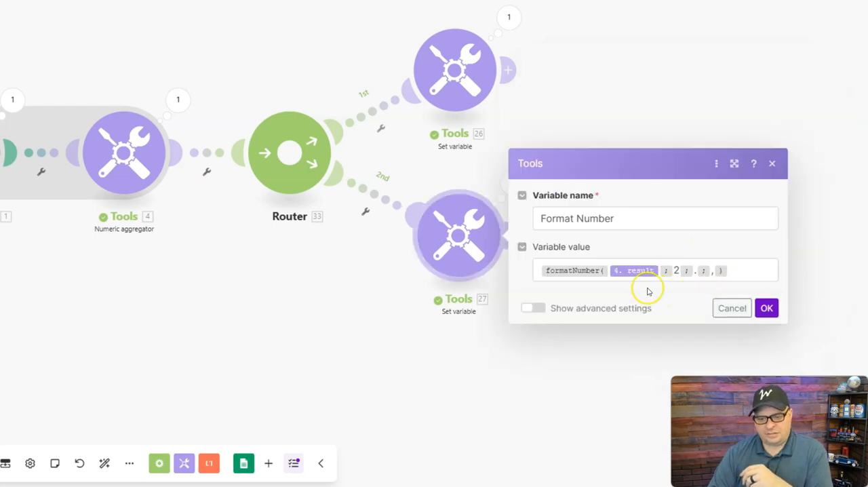
click(542, 347)
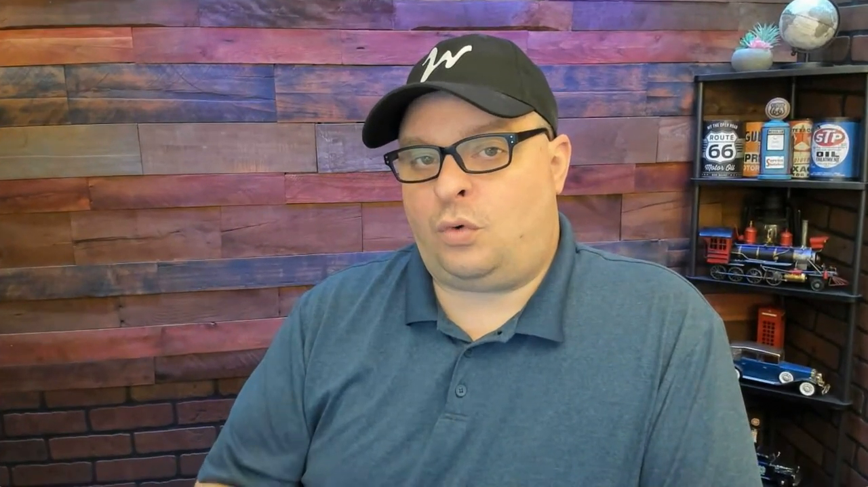